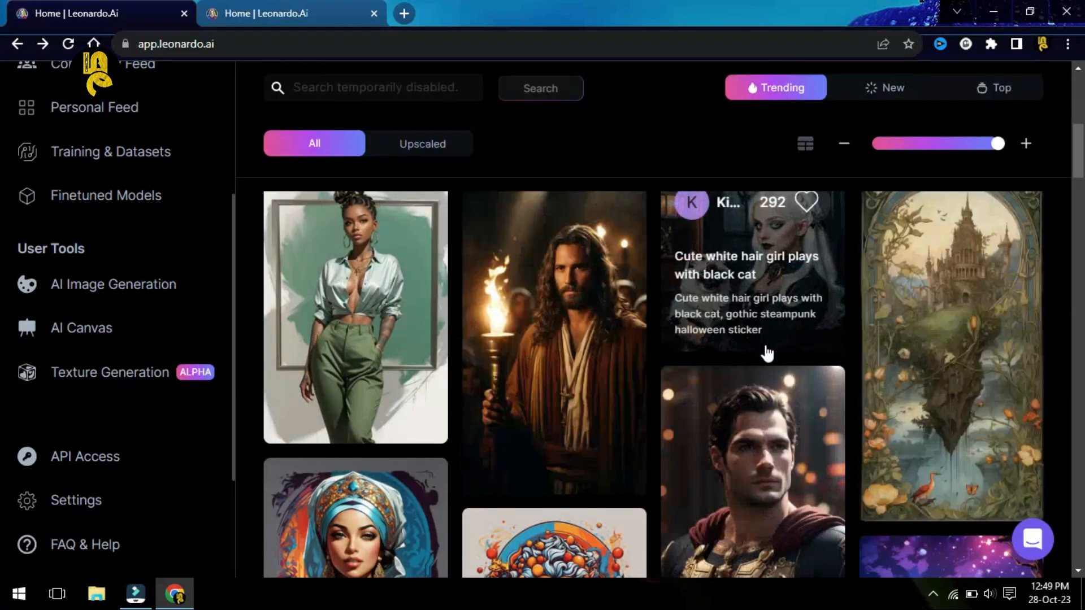
- Browse the trending creations and open the image of the futuristic woman in the black neon-lit suit
scroll(769, 362, down, 2)
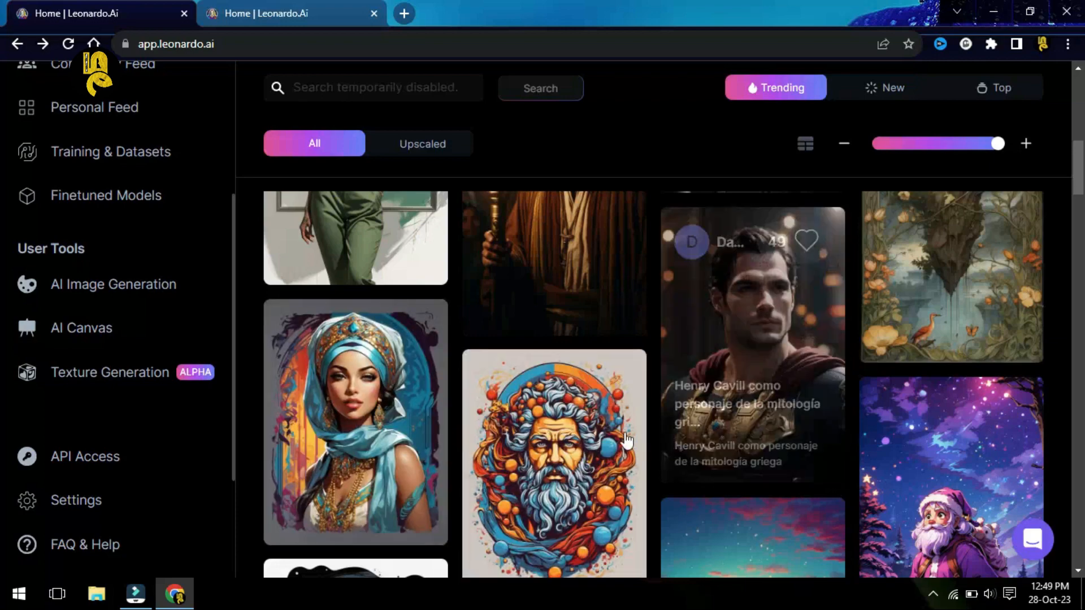
scroll(617, 398, down, 2)
scroll(706, 508, down, 8)
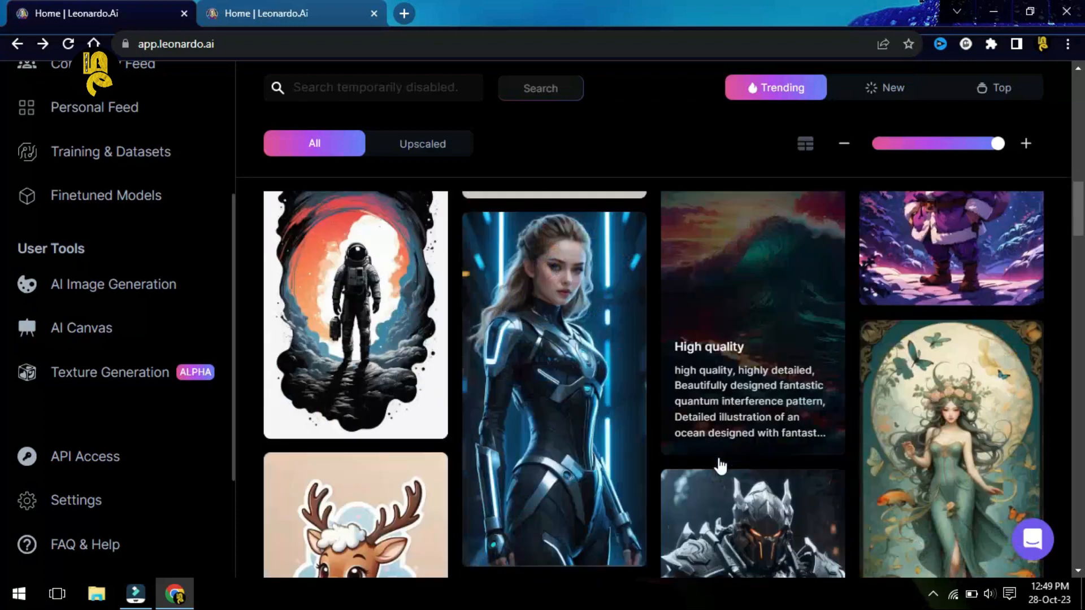
scroll(426, 469, down, 7)
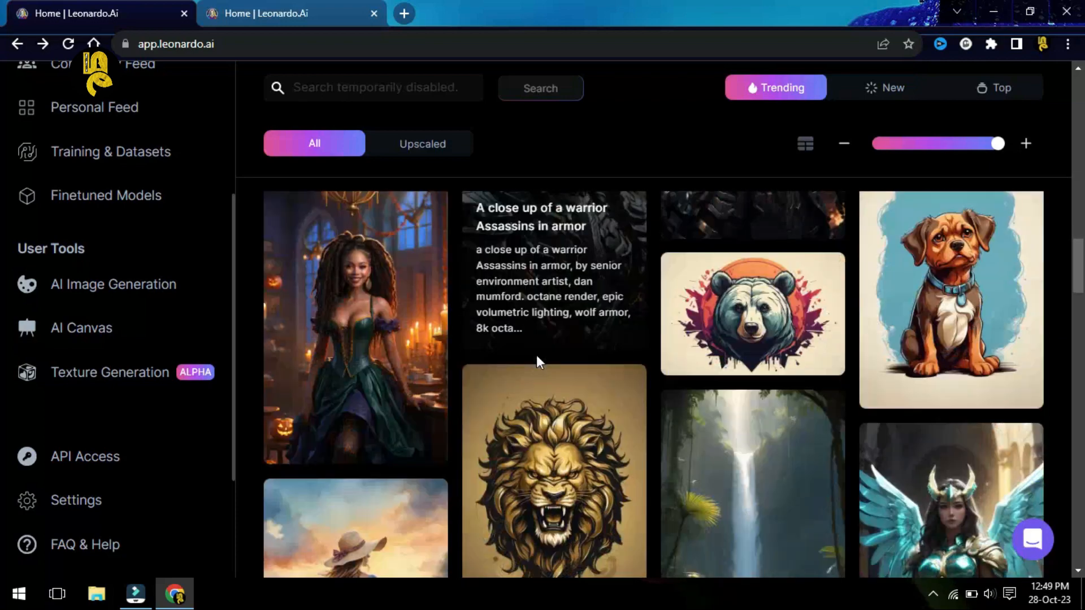
scroll(579, 433, up, 4)
scroll(576, 430, up, 7)
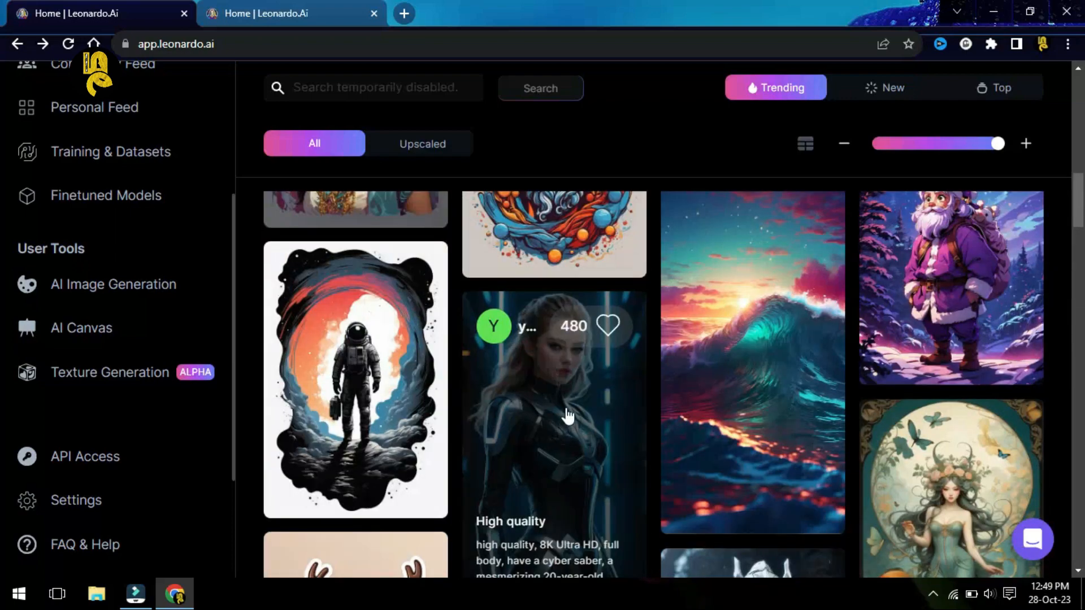
click(567, 411)
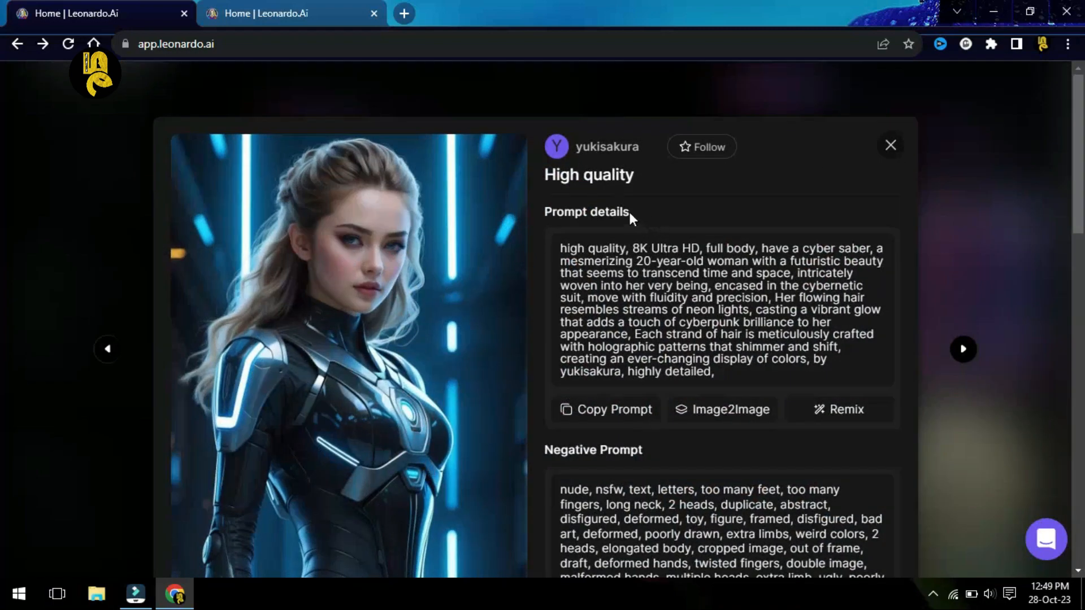
- Review the opened creation's prompt details, negative prompt and generation settings
scroll(534, 398, down, 3)
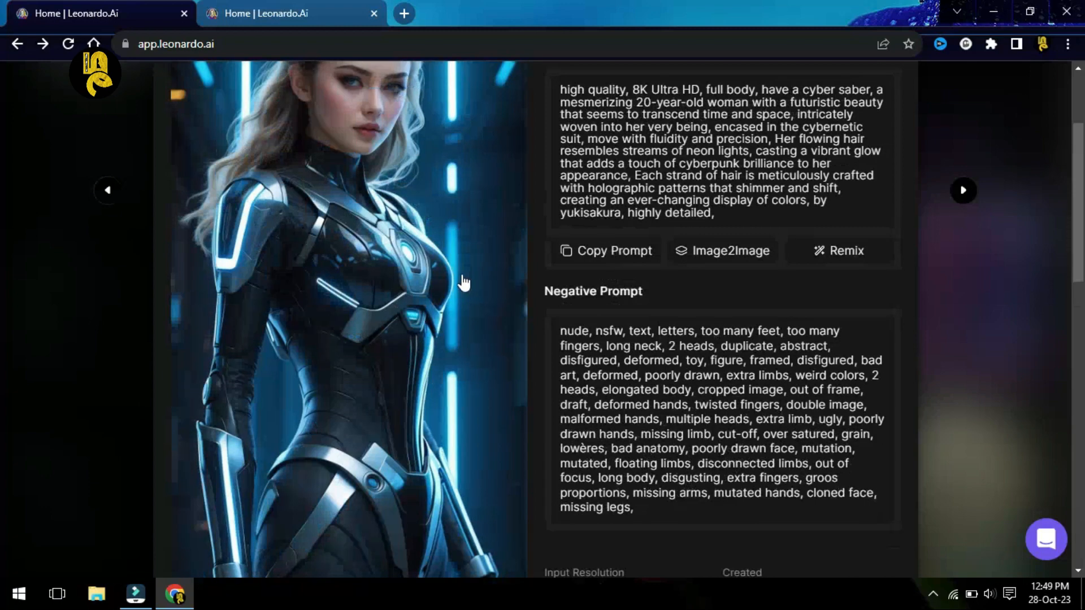
scroll(424, 237, up, 3)
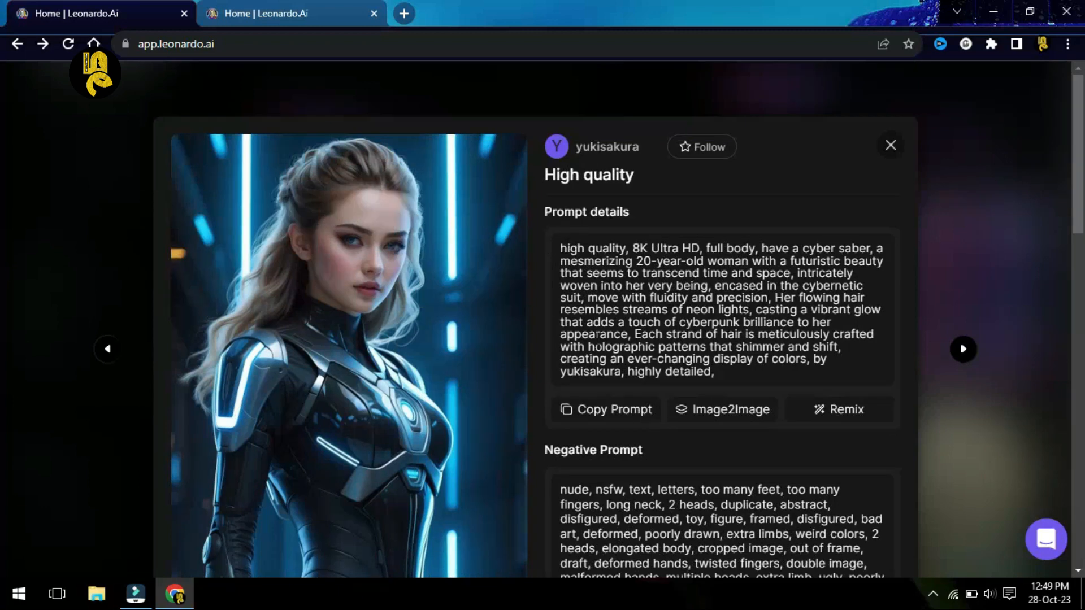
scroll(649, 505, down, 4)
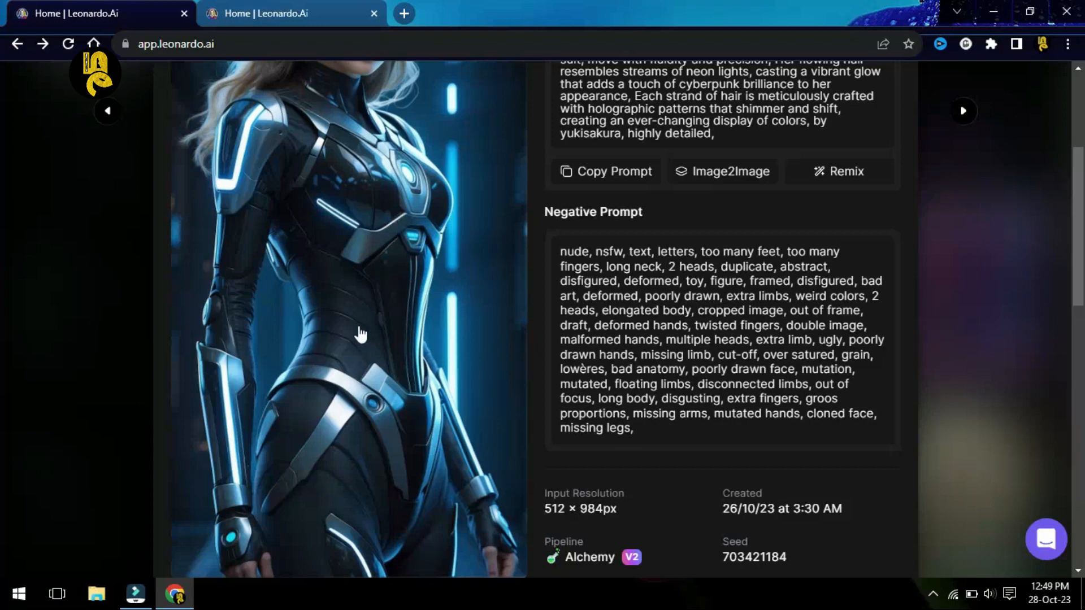
scroll(360, 335, down, 7)
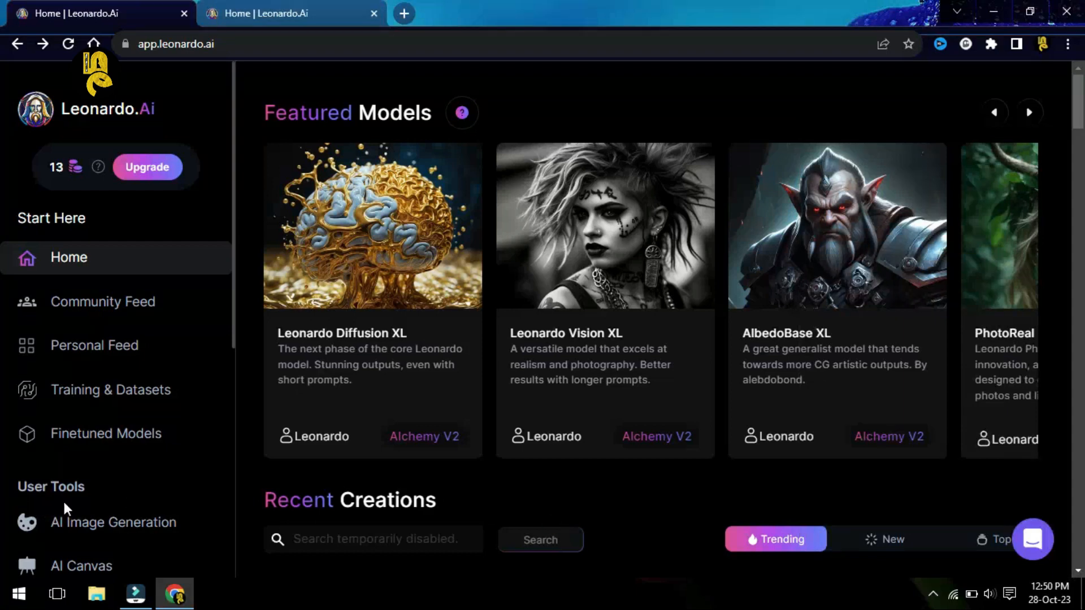
- Open AI Image Generation and upload STARS (37).jpg from the STARS folder as the Image to Image input
click(111, 531)
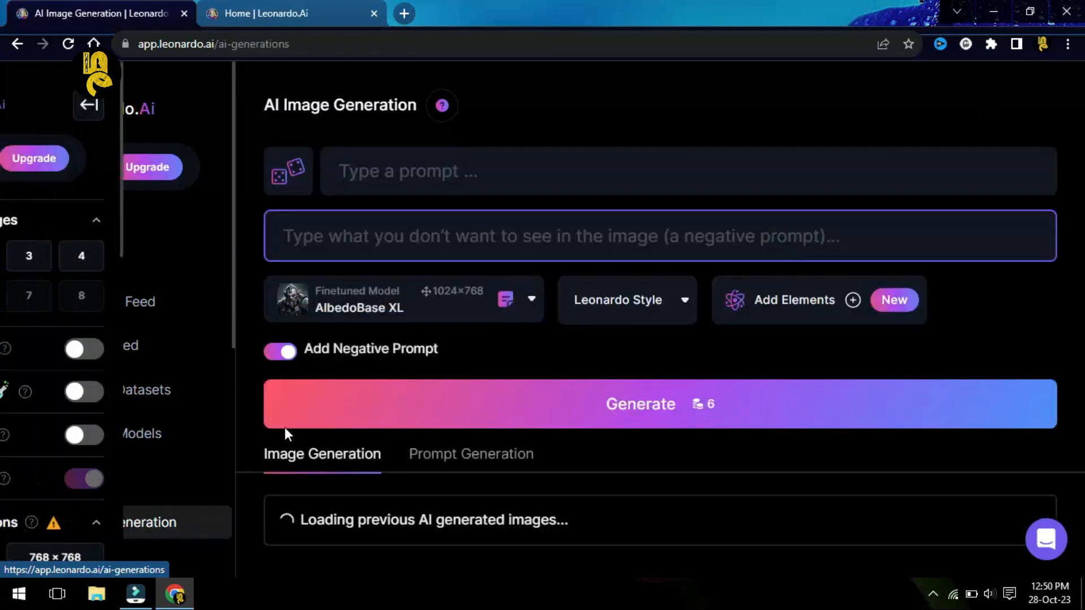
scroll(89, 363, down, 12)
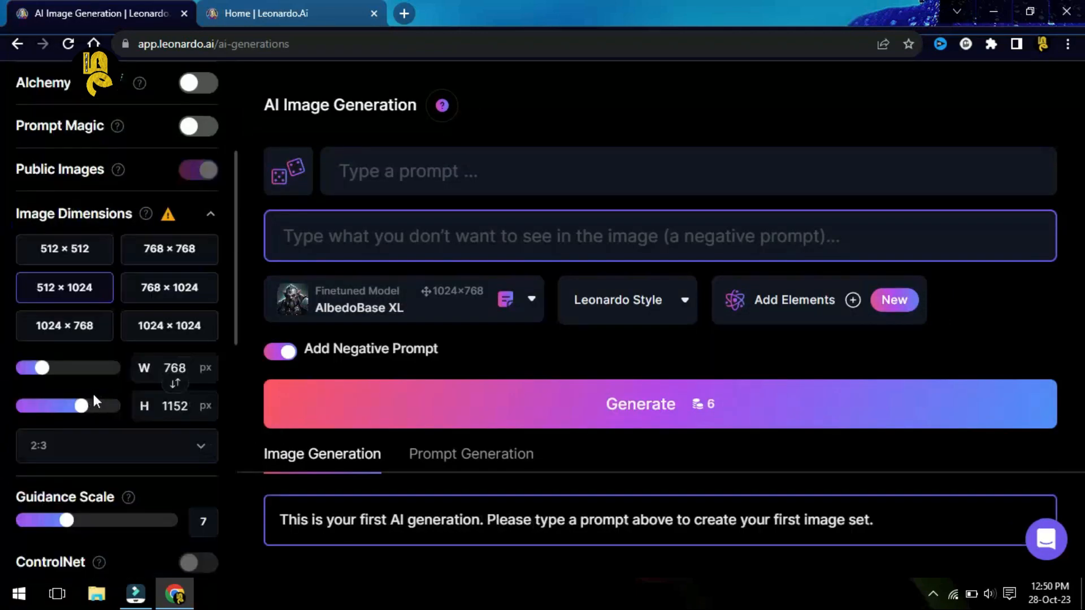
click(107, 310)
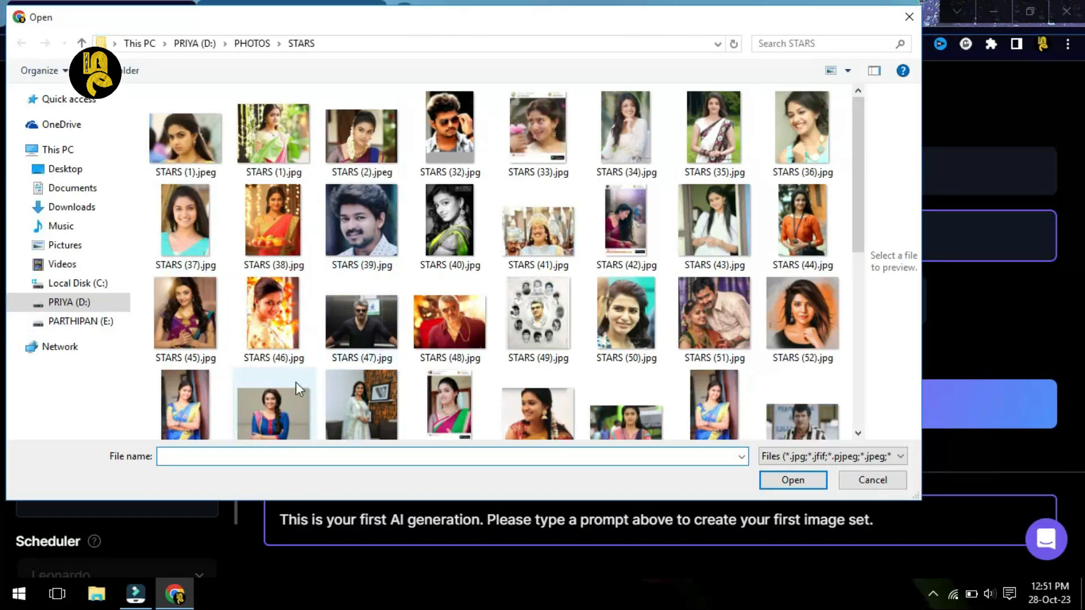
scroll(376, 363, down, 5)
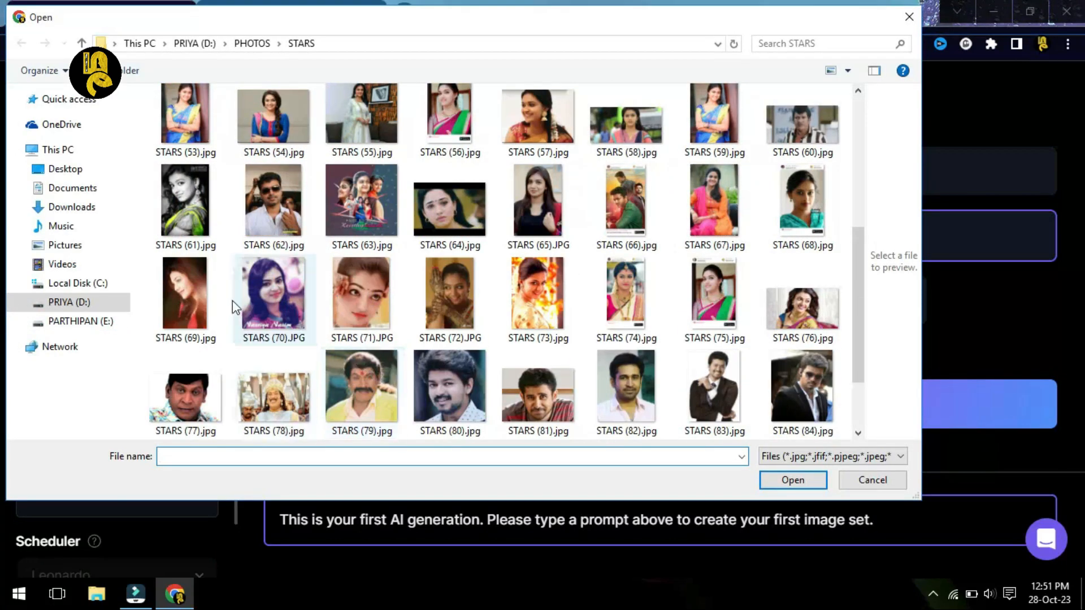
scroll(232, 300, up, 5)
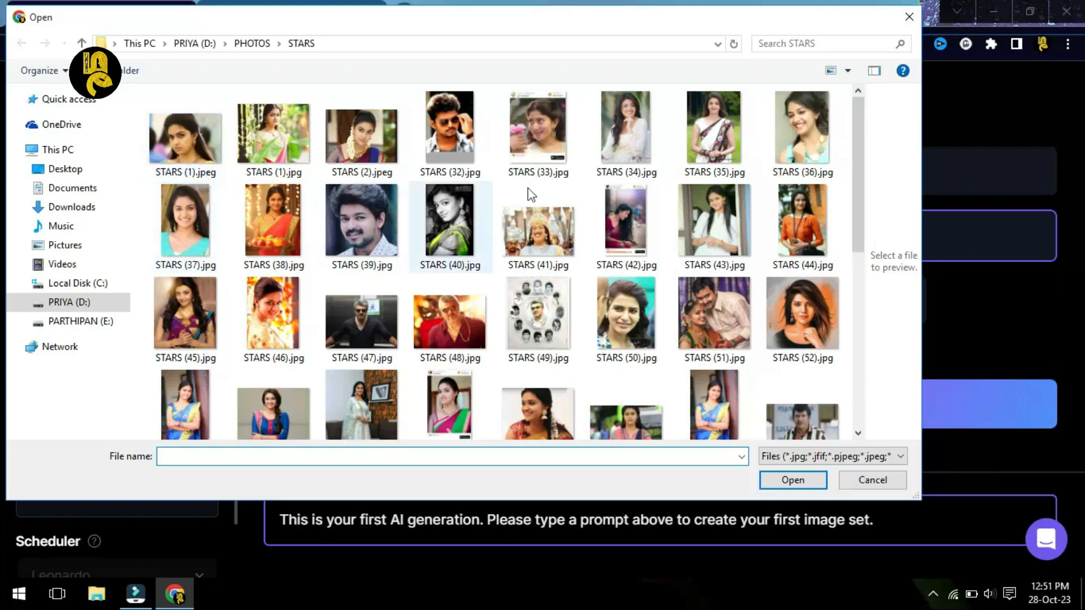
click(174, 224)
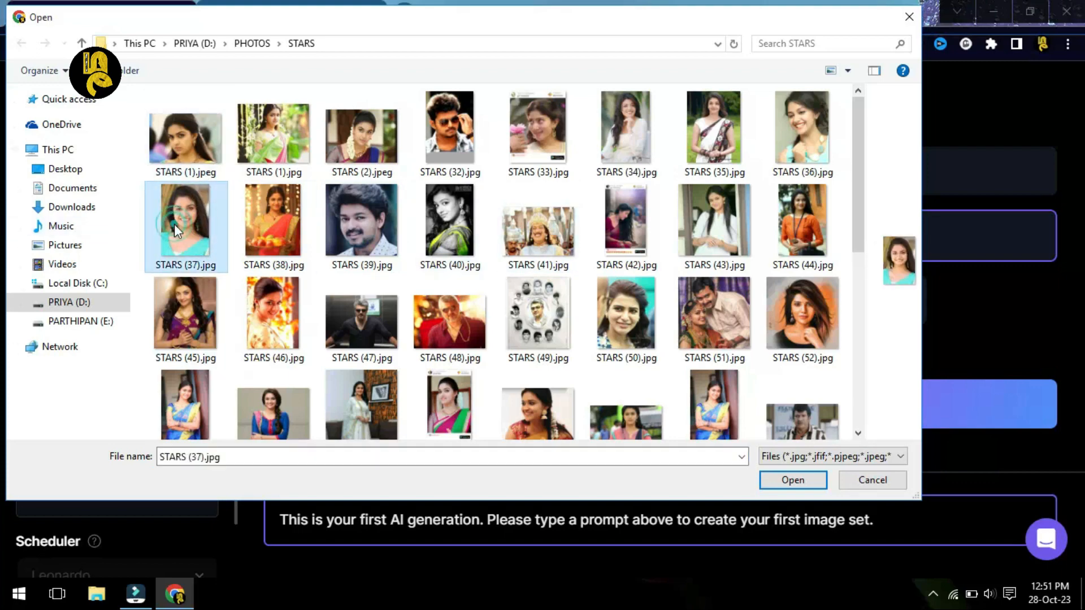
click(791, 481)
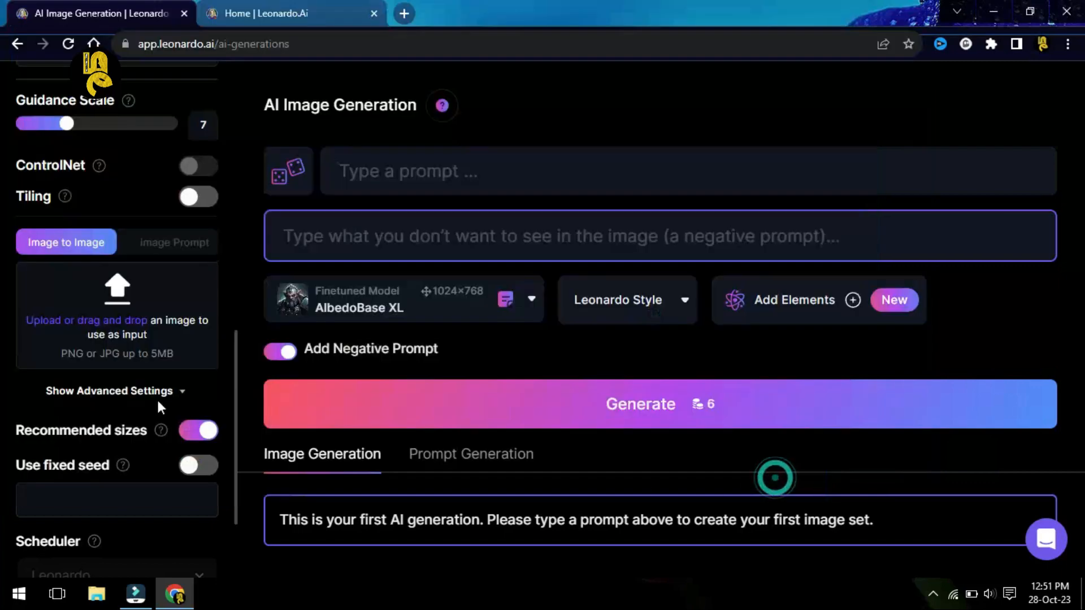
scroll(34, 395, down, 2)
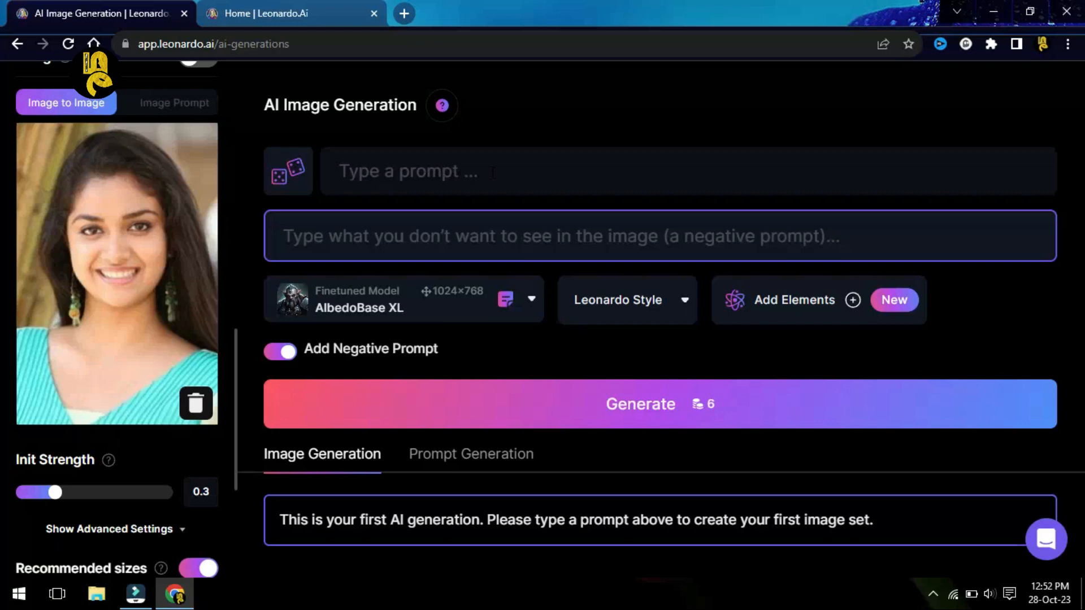
- Set the aspect ratio of the image dimensions to 1:1
click(351, 173)
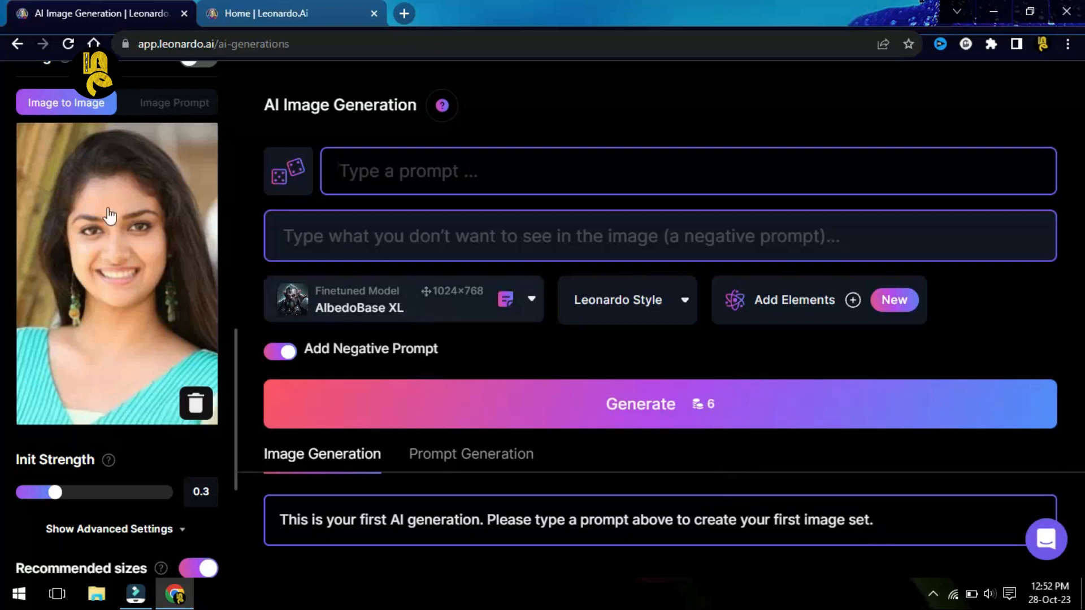
scroll(111, 225, up, 10)
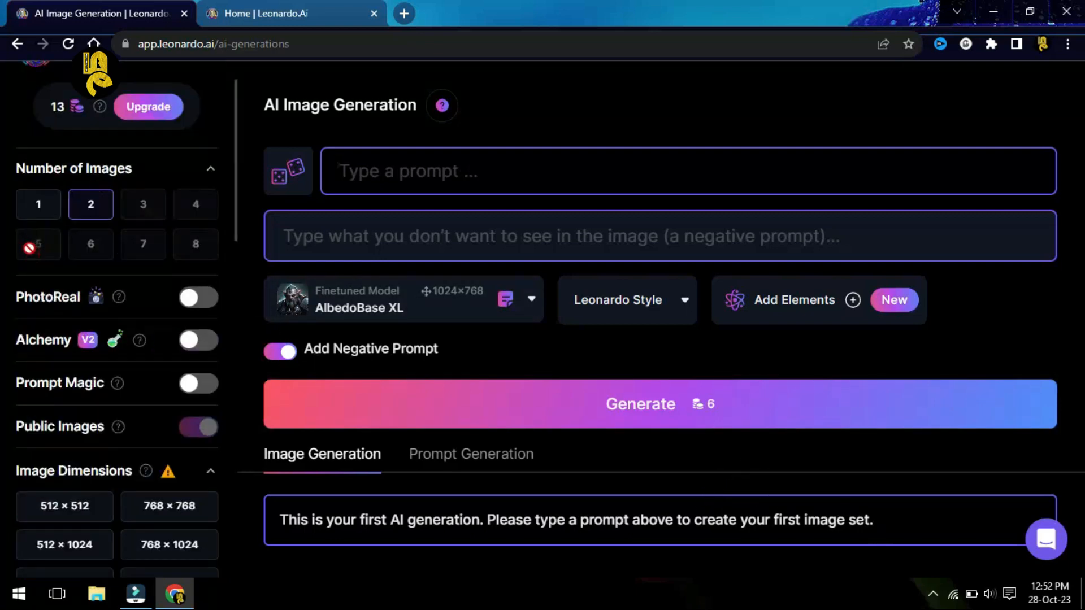
click(153, 228)
scroll(139, 313, down, 5)
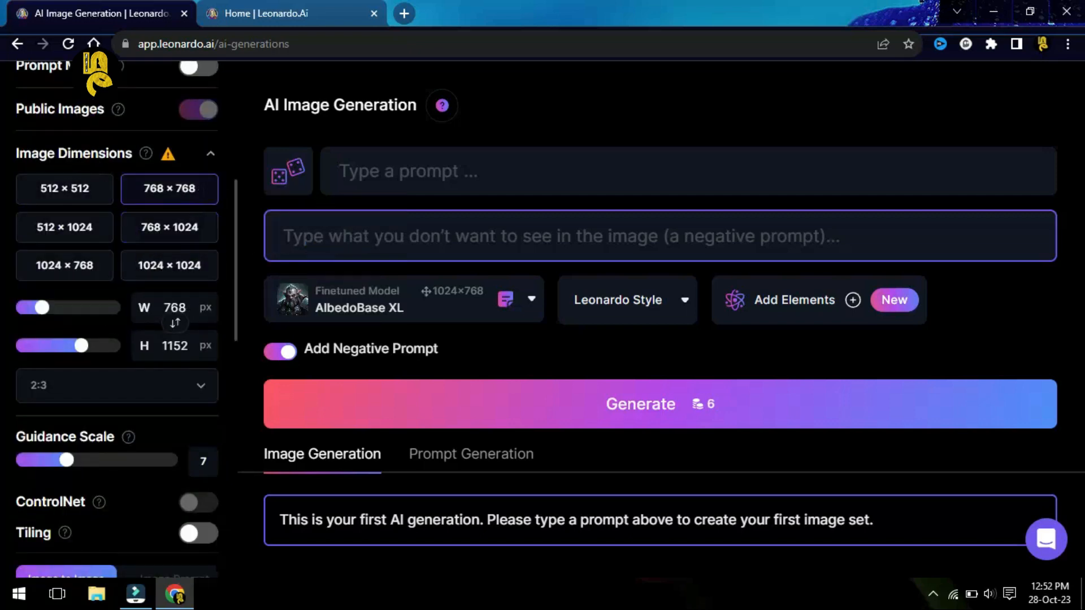
click(105, 384)
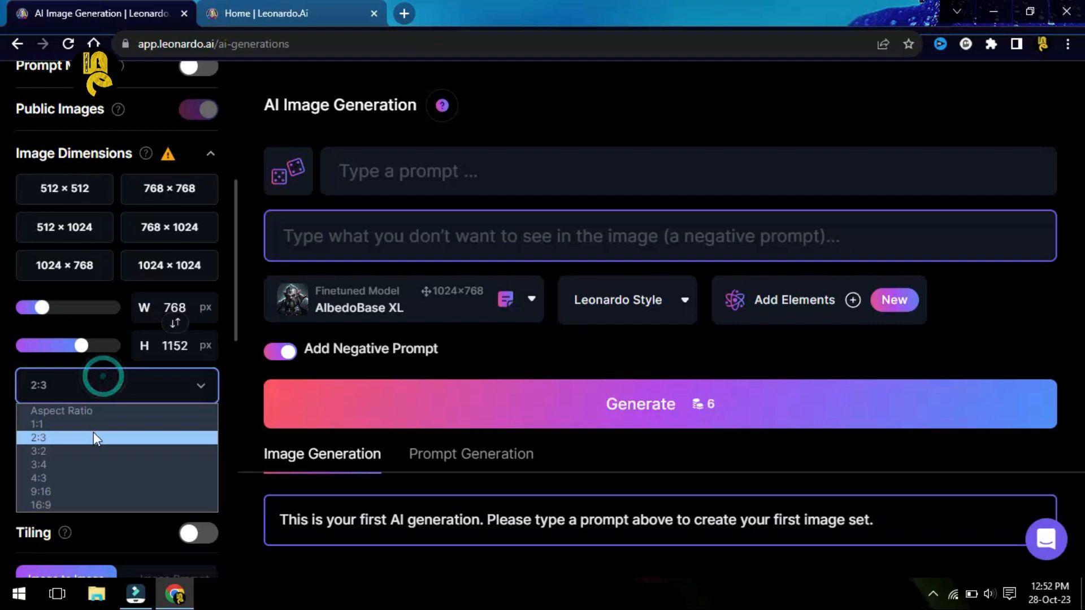
click(60, 425)
- Generate images from the prompt "Cute white hair girl plays with black cat, gothic steampunk halloween sticker" with the negative prompt "Background"
scroll(128, 385, down, 13)
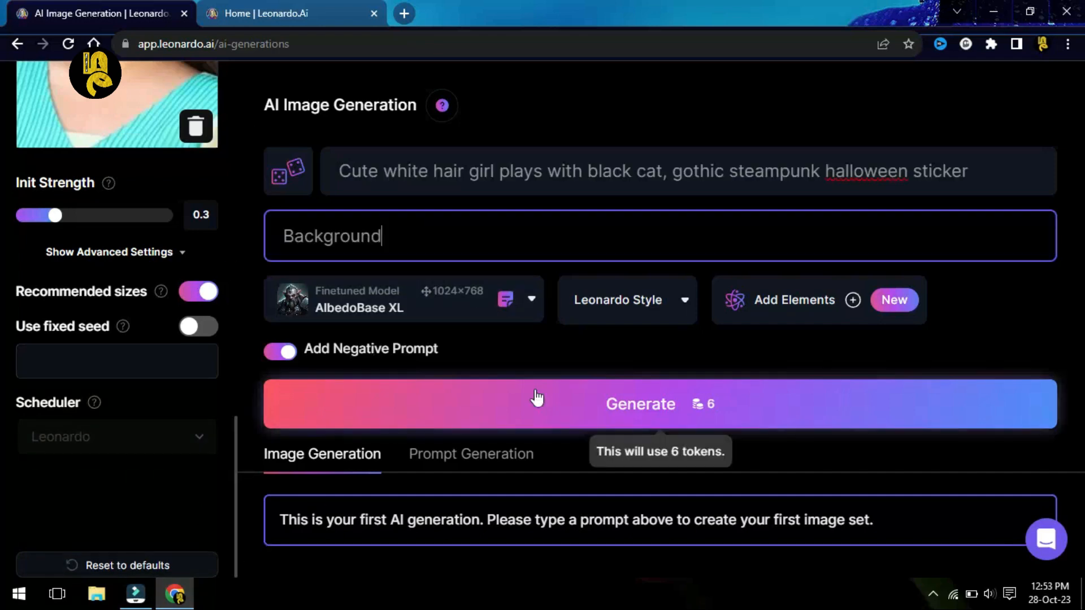
click(534, 388)
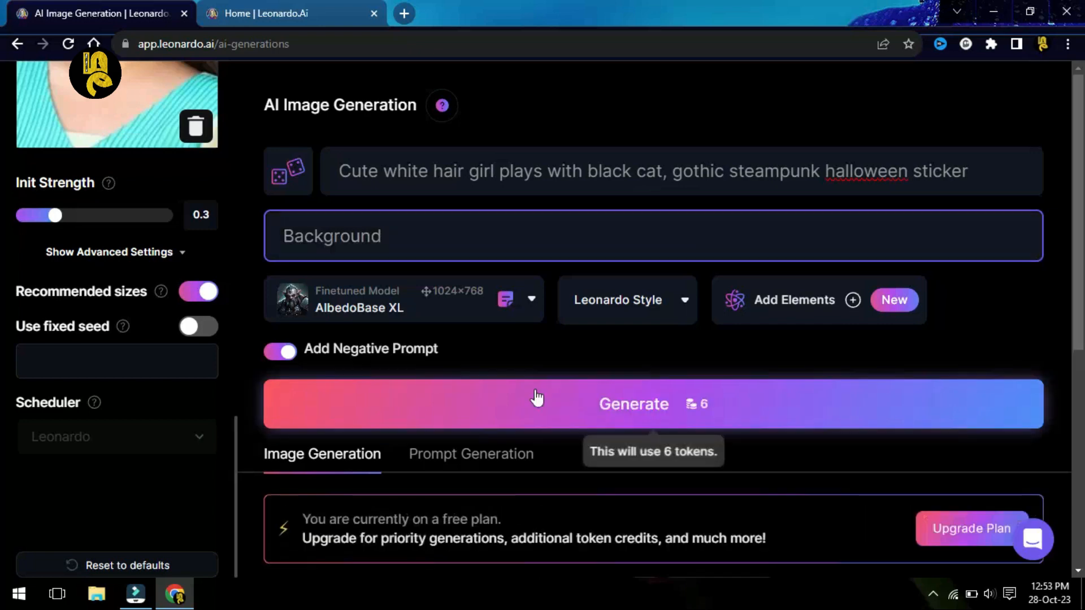
scroll(571, 423, down, 4)
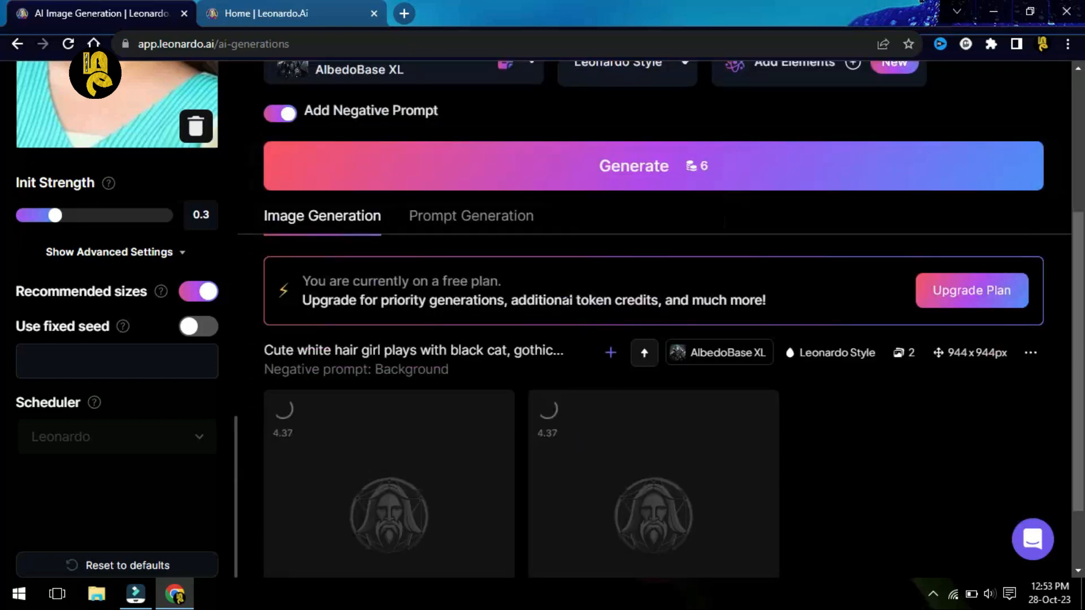
scroll(568, 304, down, 2)
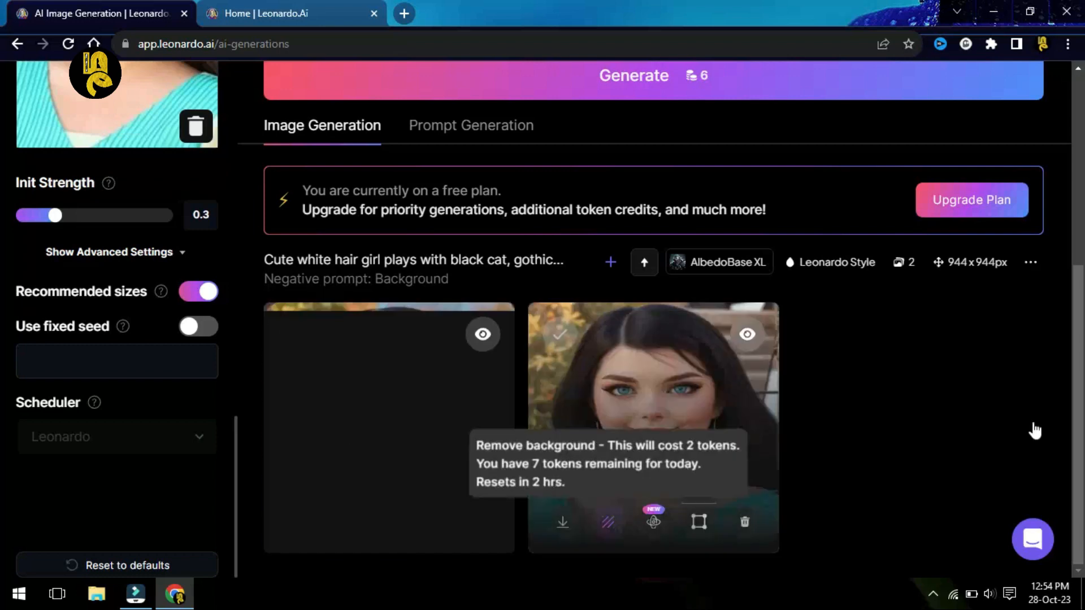
- Compare the generated images with the original white-haired girl and cat creation open in the other browser tab
scroll(453, 484, up, 3)
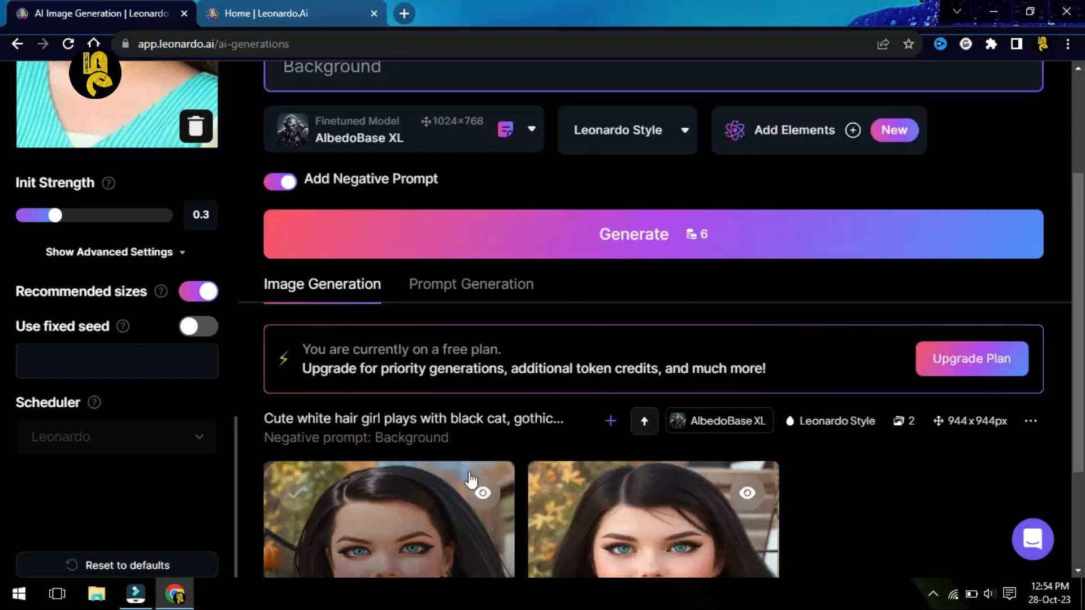
scroll(473, 484, down, 3)
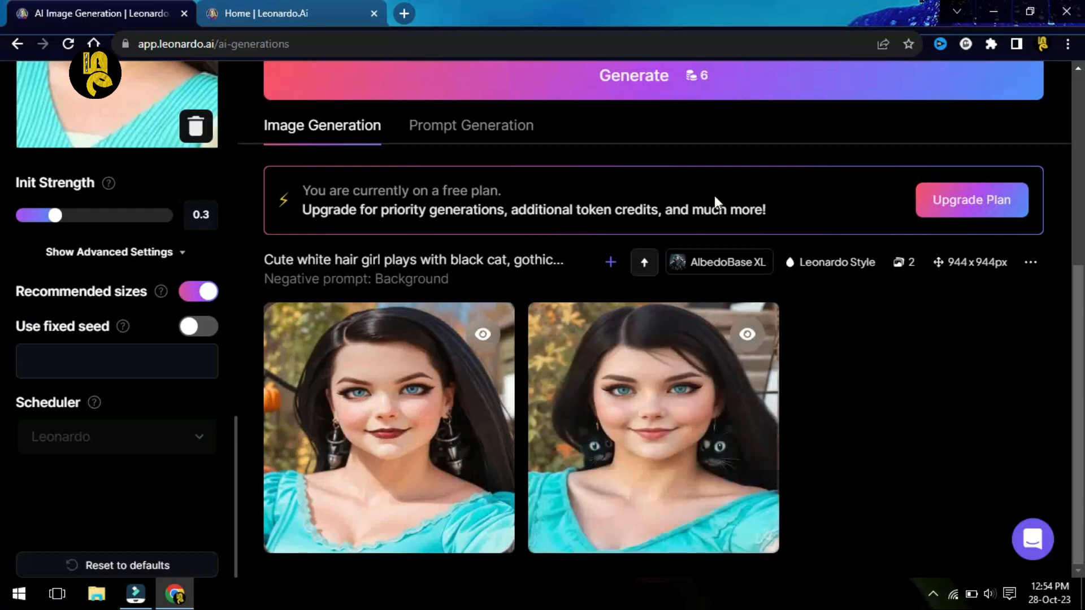
scroll(712, 202, up, 5)
scroll(735, 237, down, 5)
click(282, 8)
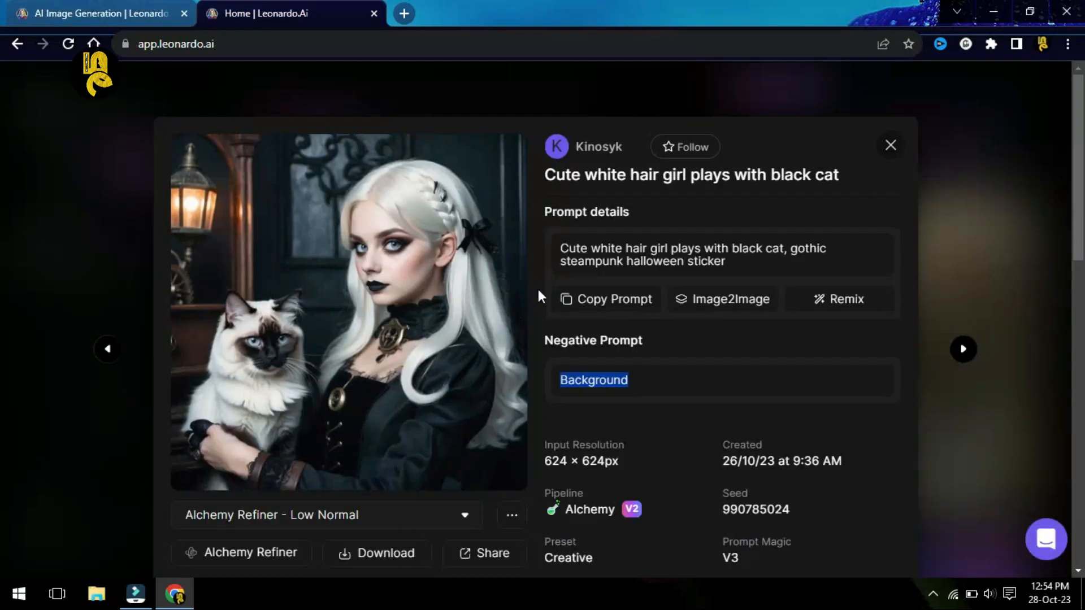
click(103, 7)
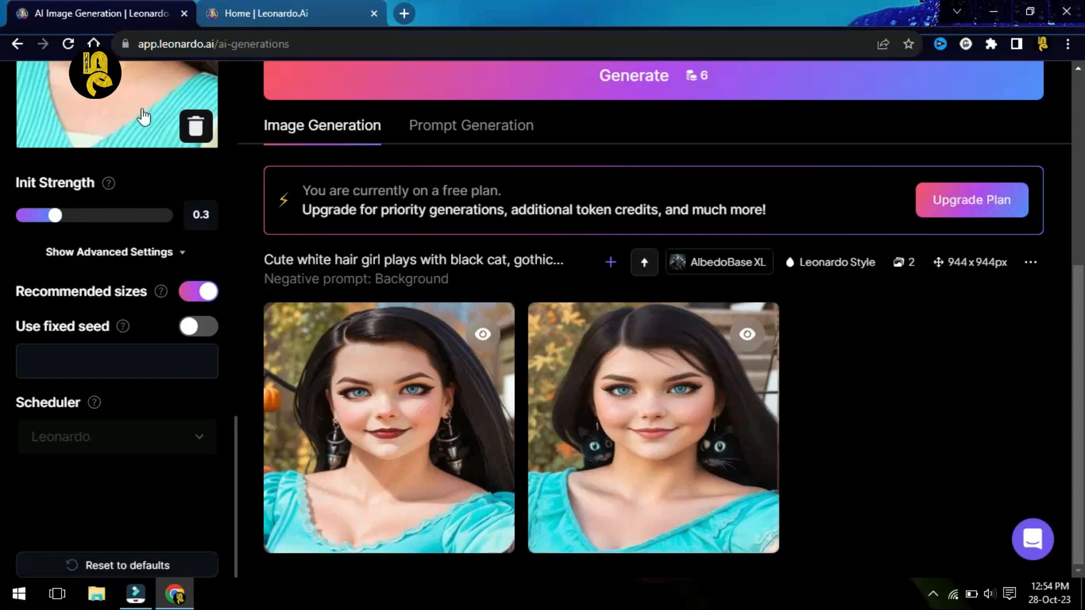
- Examine both generated portraits against the uploaded photo and the entered prompt, including the actions offered on each image
scroll(144, 117, up, 1)
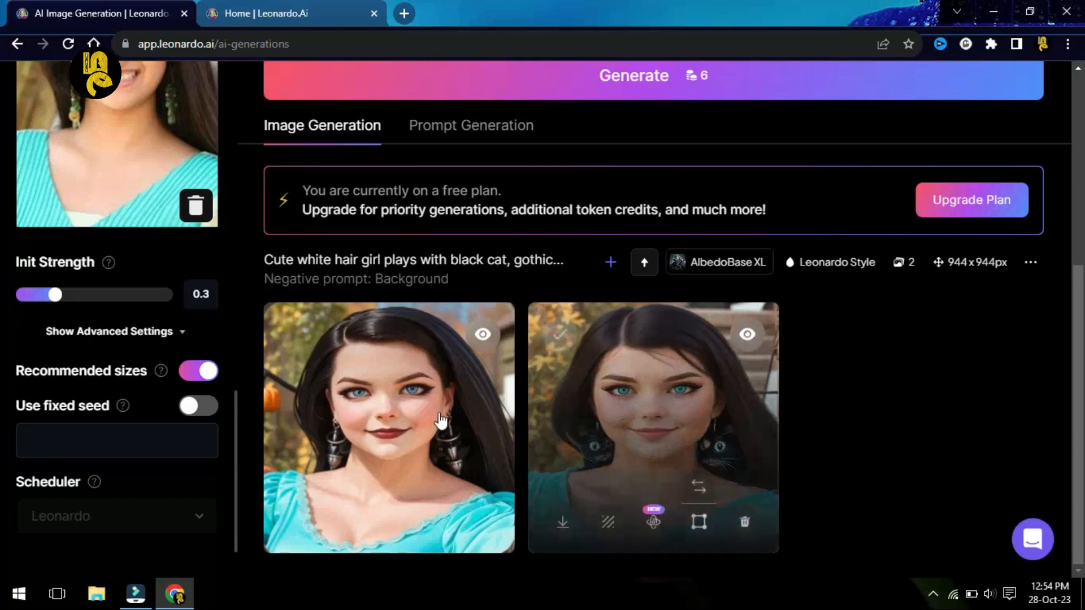
scroll(427, 277, up, 6)
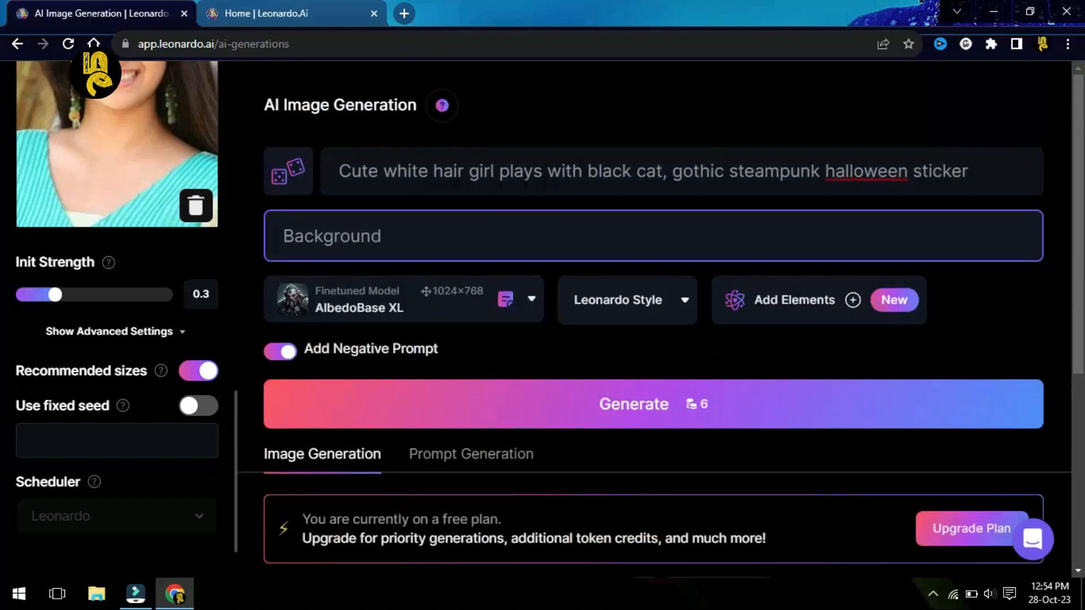
scroll(464, 501, down, 4)
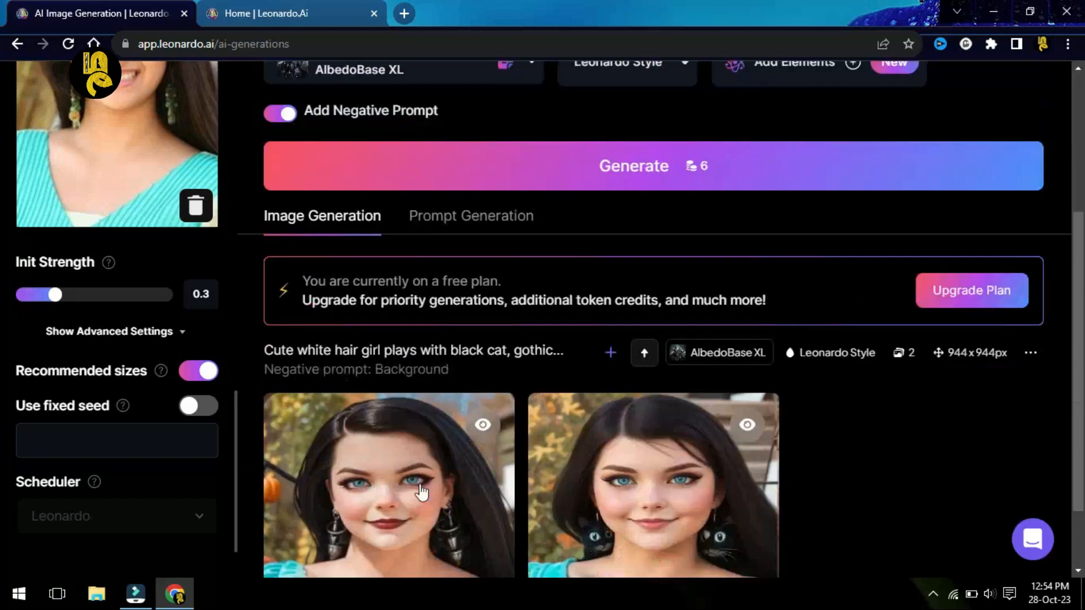
scroll(654, 319, up, 4)
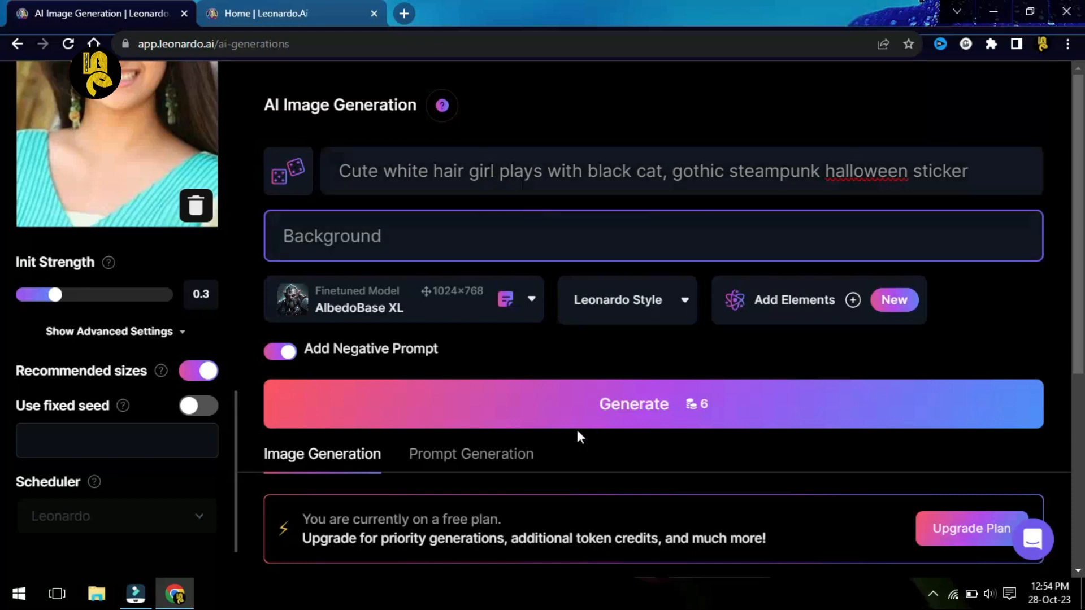
scroll(578, 429, down, 5)
mouse_move(557, 548)
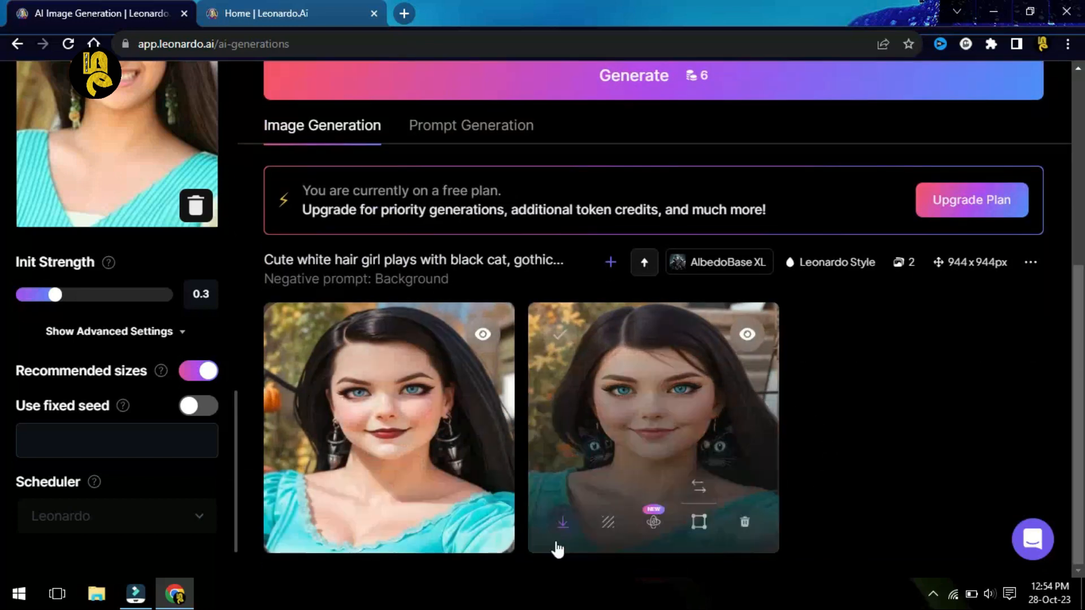
mouse_move(370, 464)
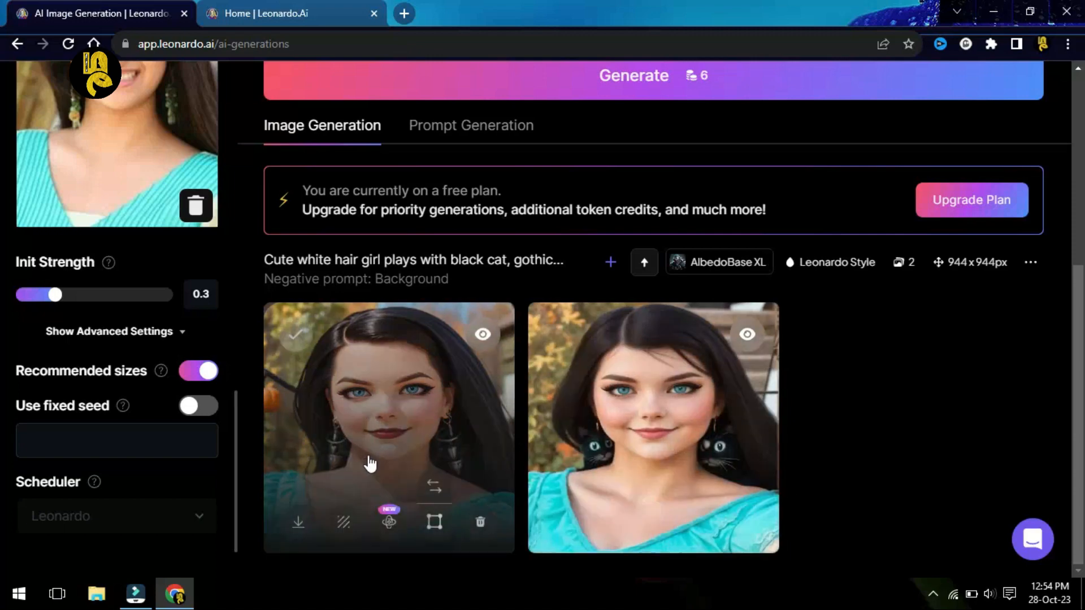
- Review the uploaded photo, the prompt and the negative prompt once more against the two generated portraits
scroll(370, 463, up, 4)
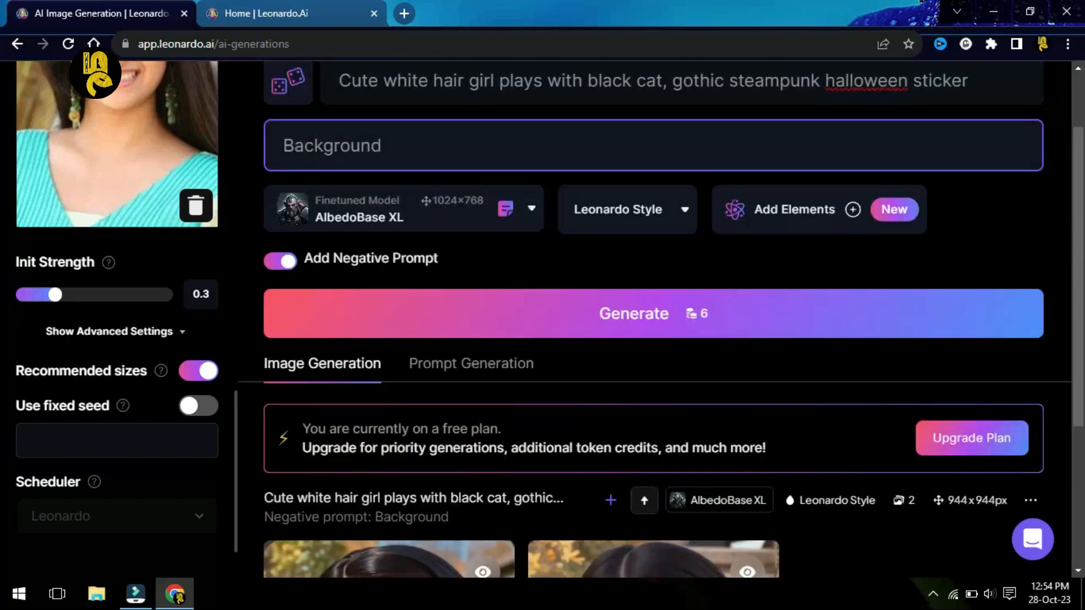
scroll(653, 316, up, 2)
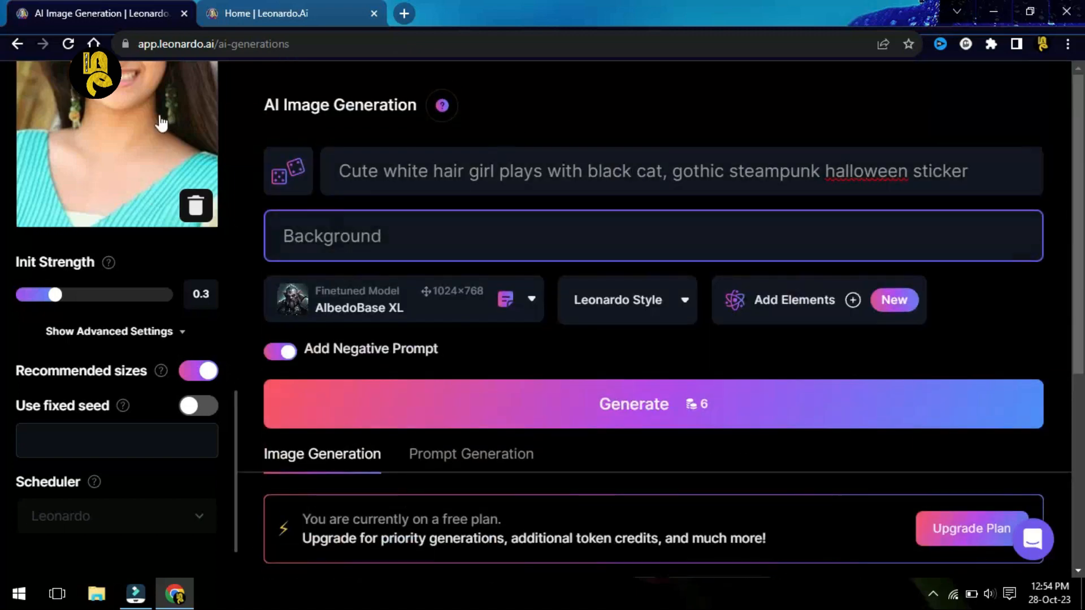
scroll(161, 123, up, 3)
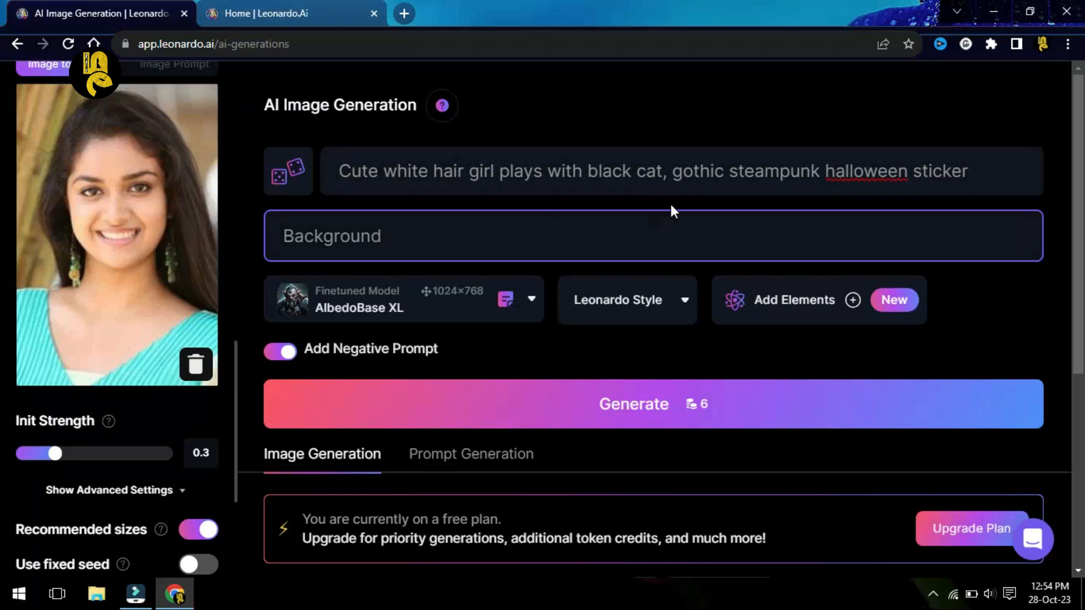
scroll(516, 452, down, 5)
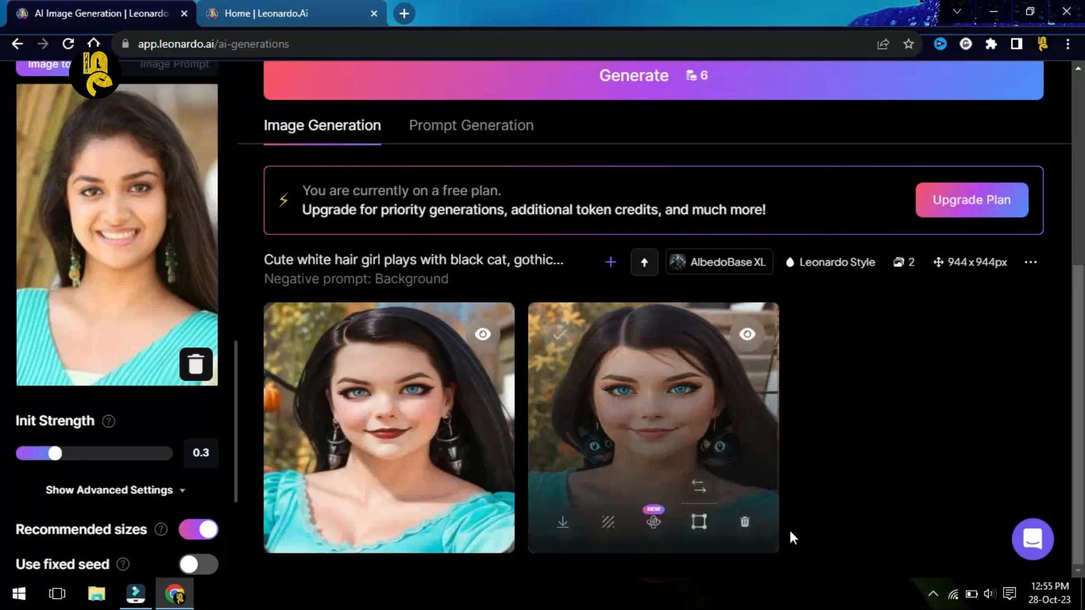
scroll(641, 113, up, 5)
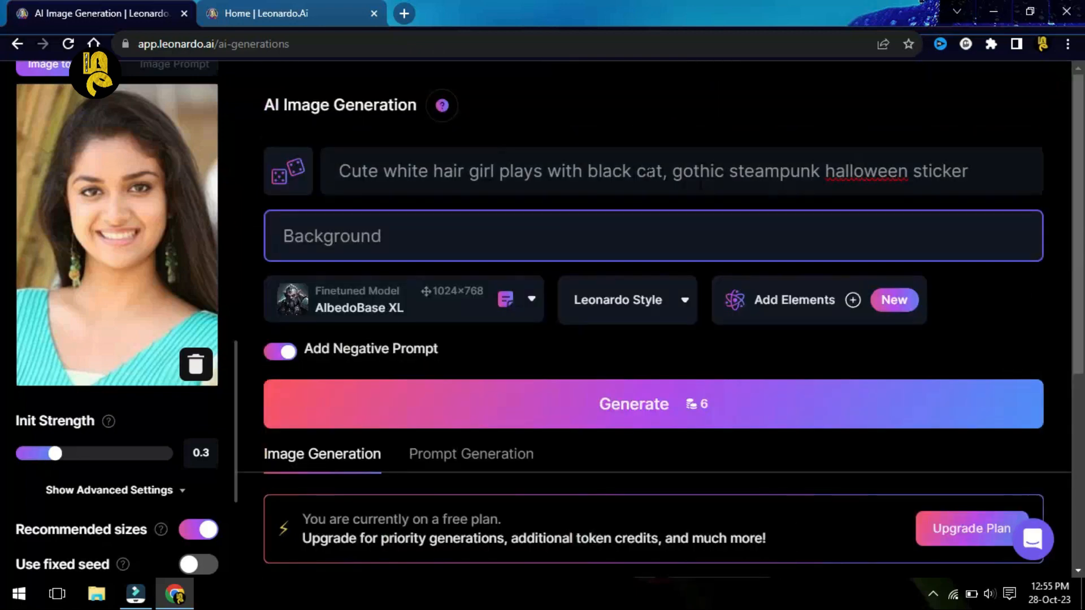
scroll(673, 288, down, 5)
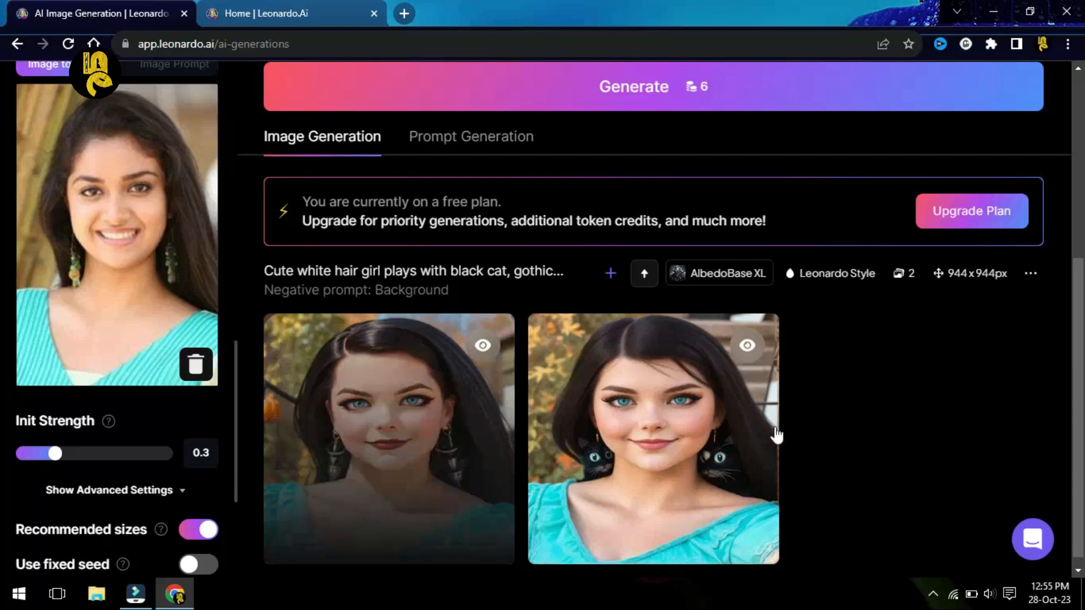
scroll(654, 463, down, 1)
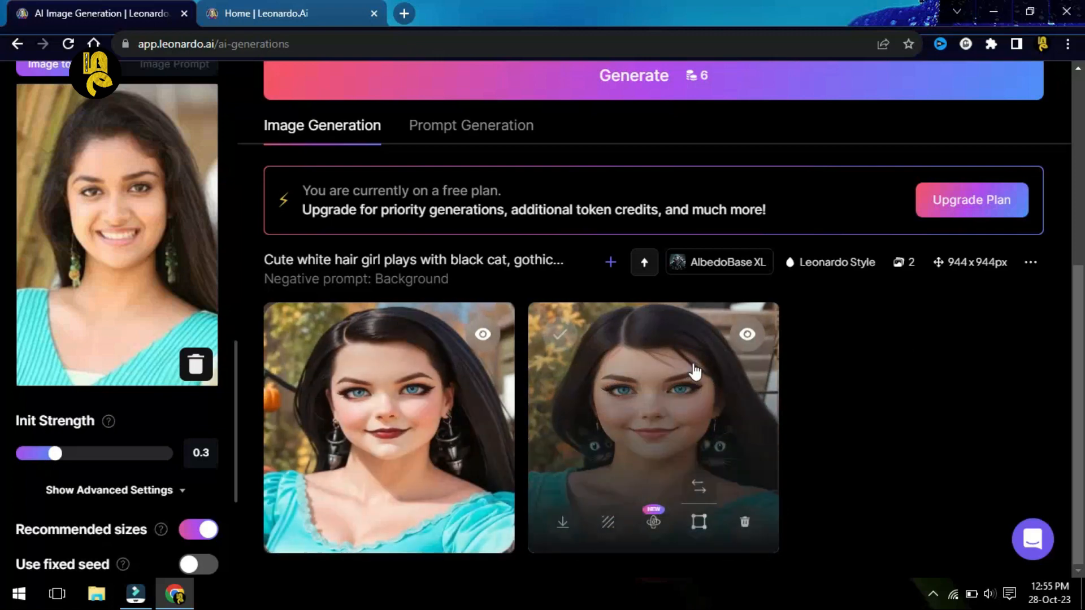
click(929, 590)
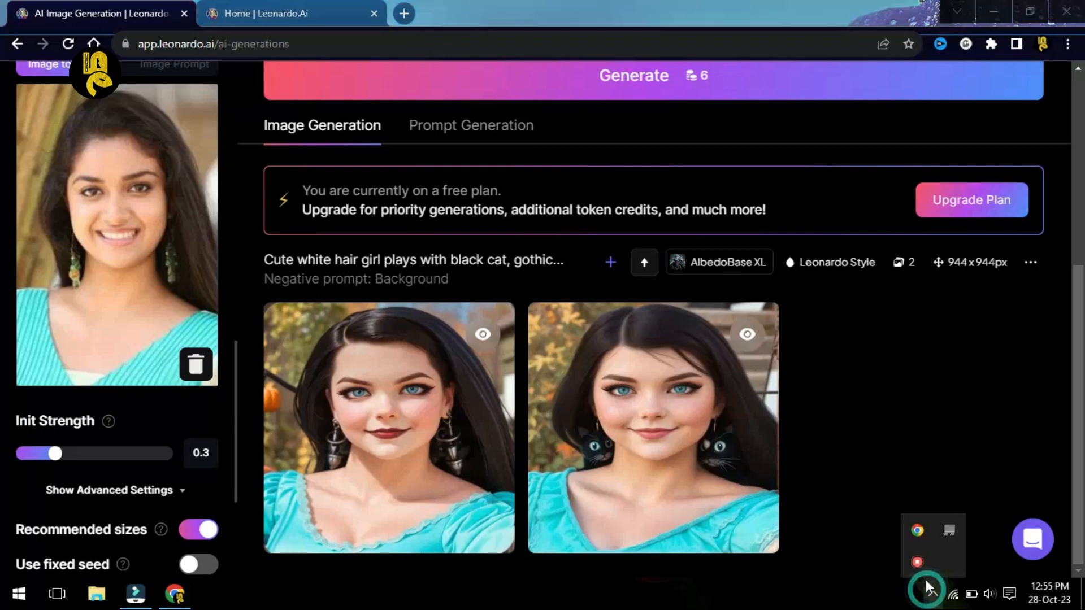
click(918, 562)
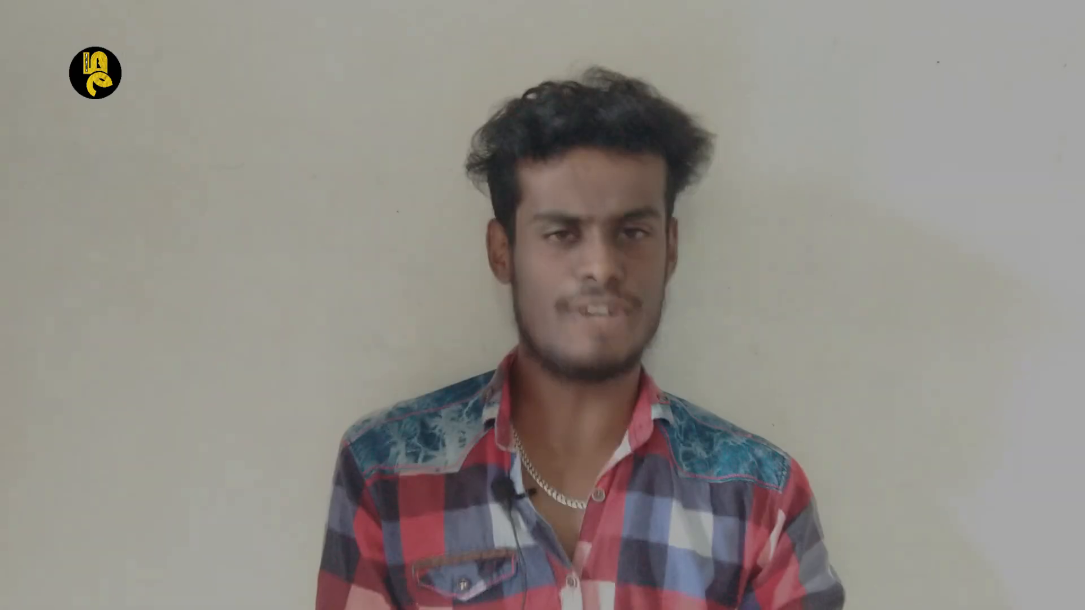